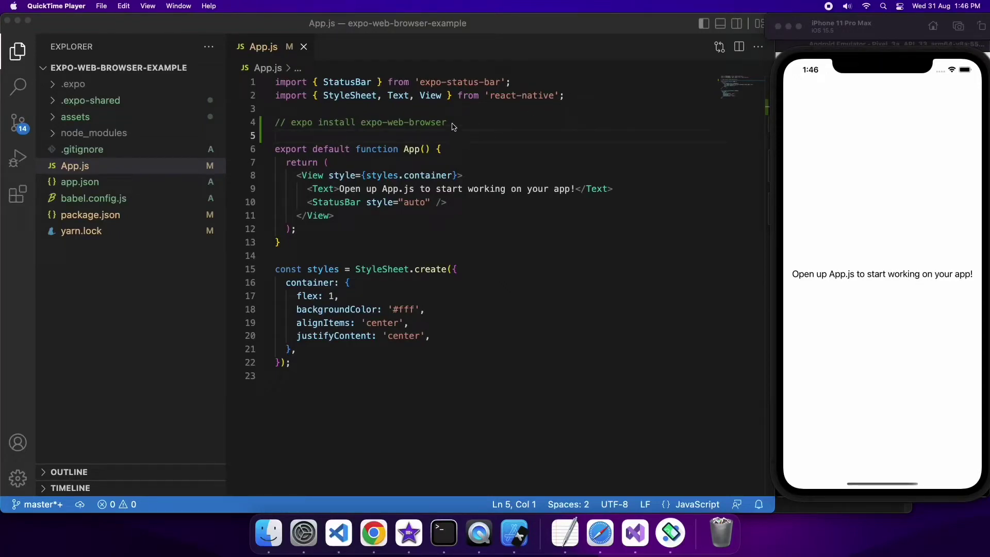
Step: Auto-import openBrowserAsync from 'expo-web-browser' on a new line 3 of App.js
click(575, 100)
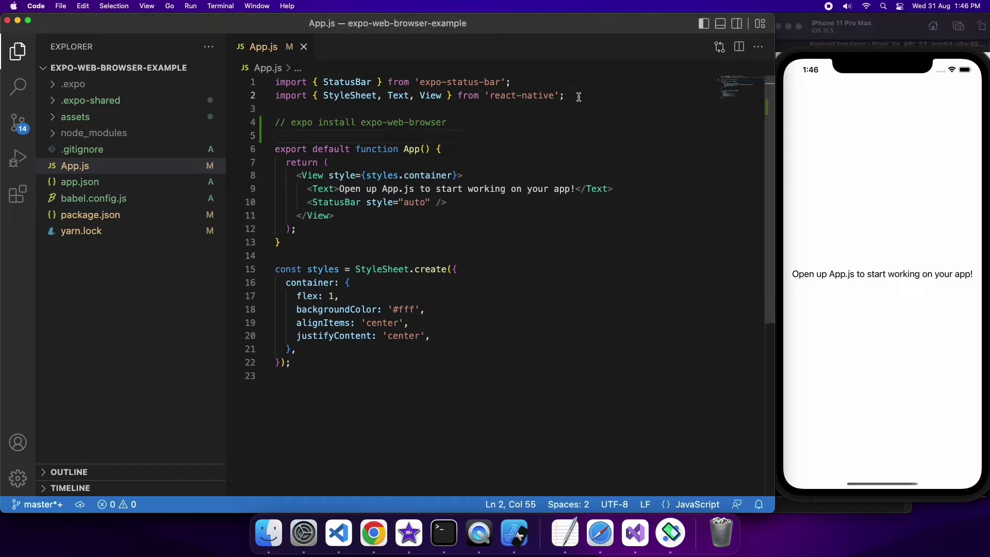
key(Return)
text(im)
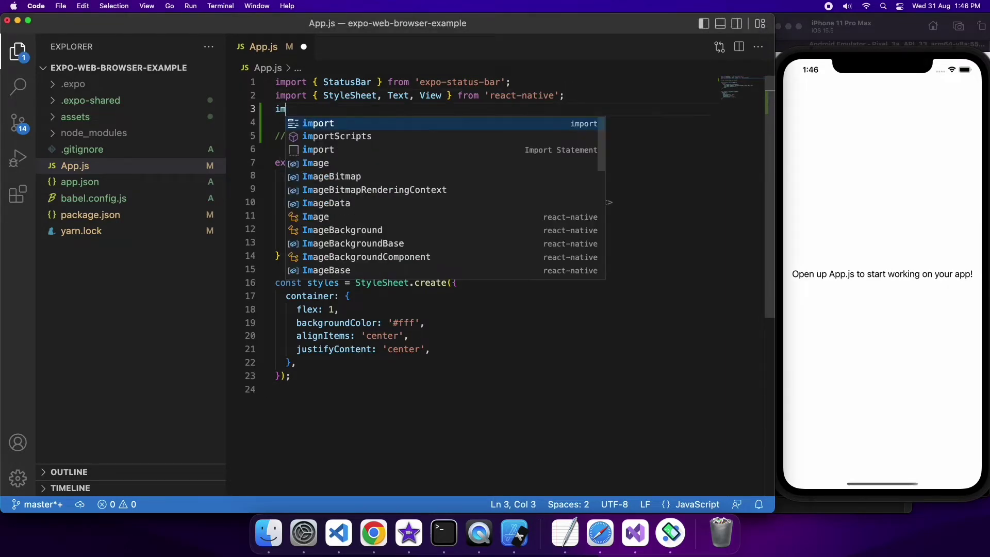
text(po)
key(Return)
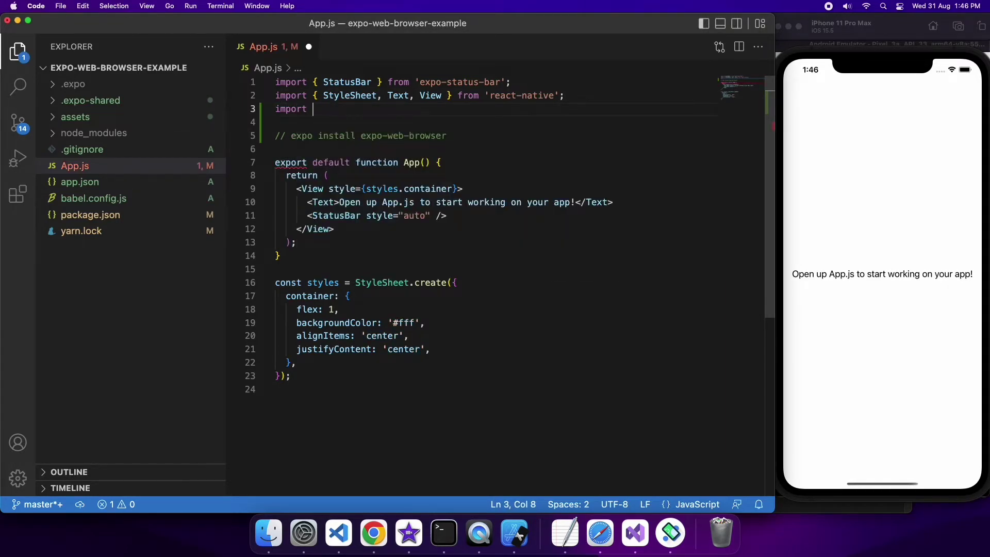
text({)
text( open)
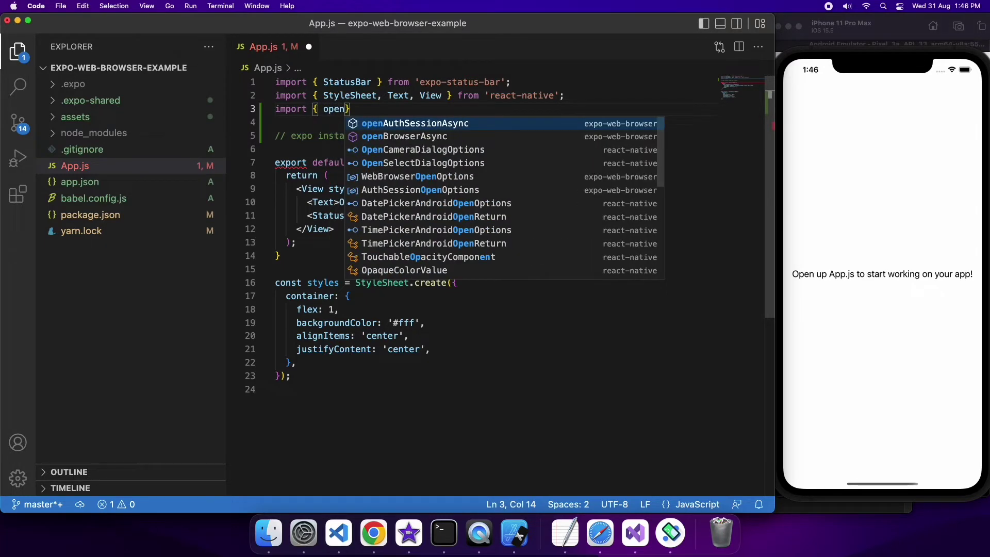
key(Down)
key(Return)
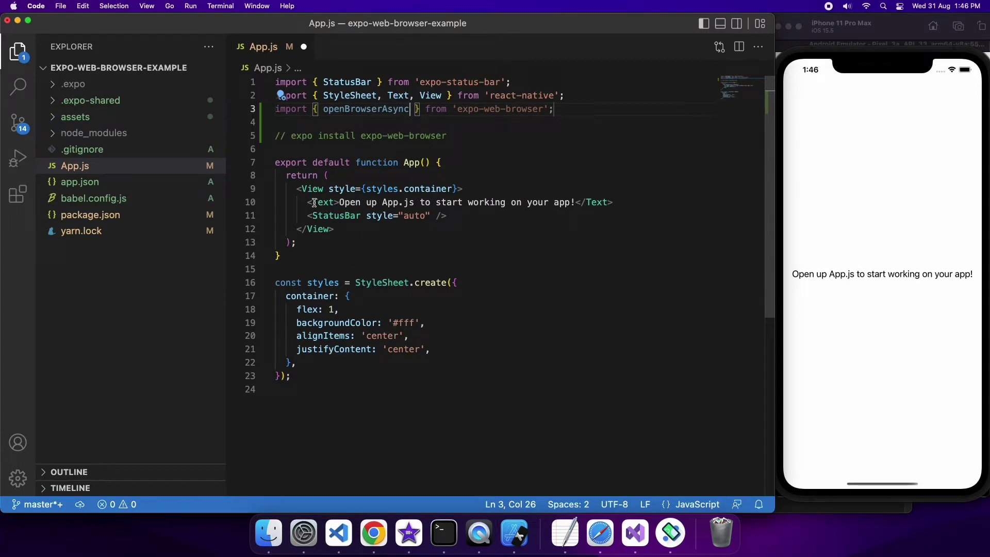
Step: Replace the line-10 Text element with an Open Browser Button whose onPress calls openBrowserAsync('')
drag(313, 202, 610, 202)
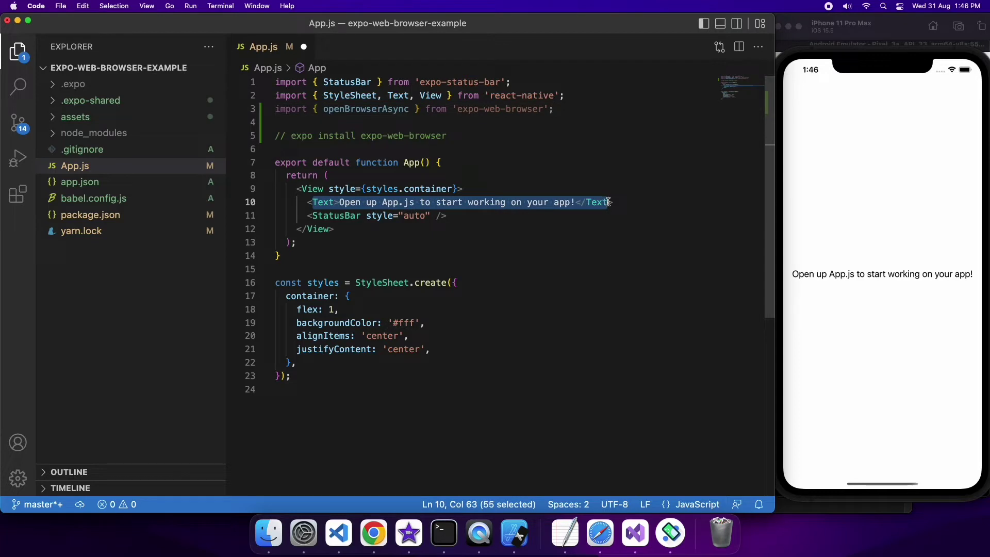
text(Button>)
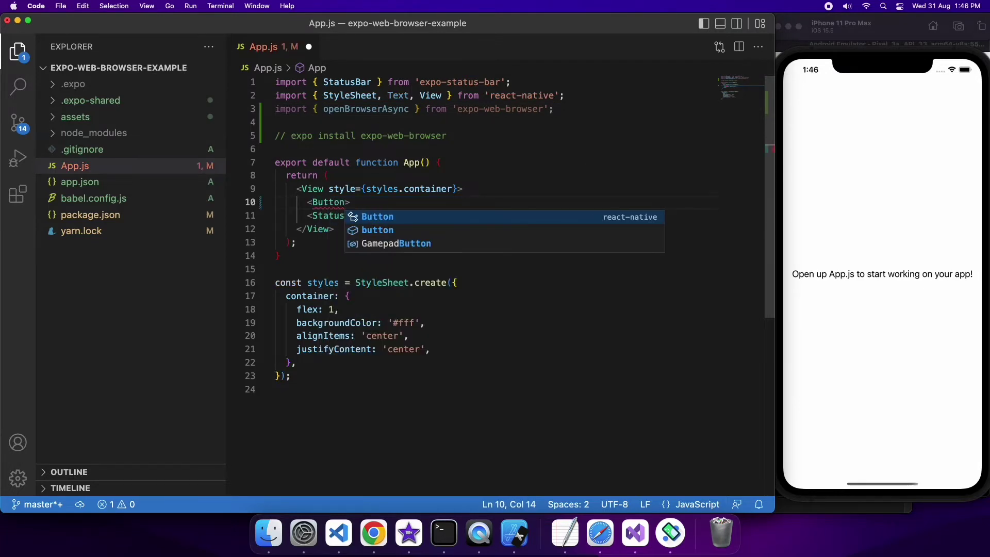
text( title)
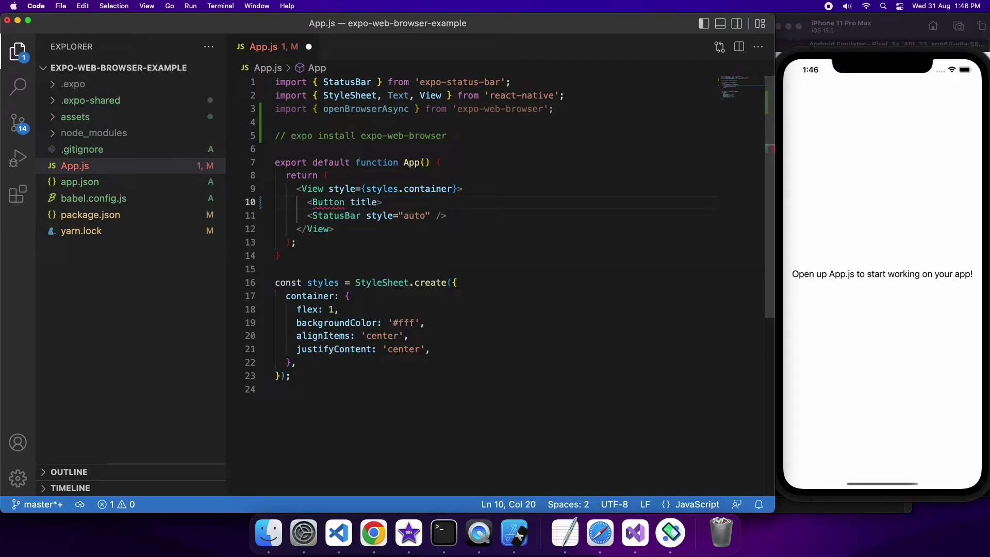
text(="Op)
text(en Brow)
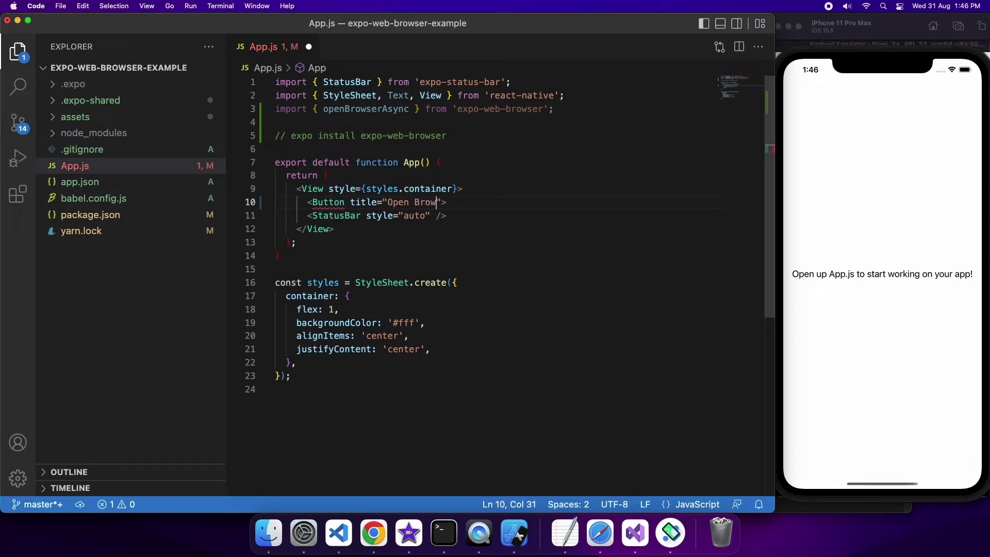
text(ser)
text(" on)
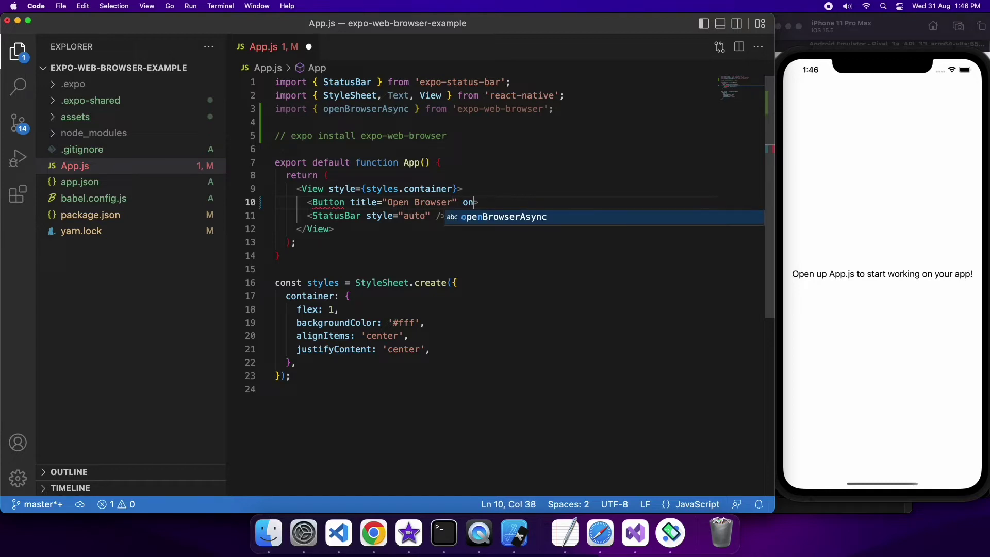
text(Press)
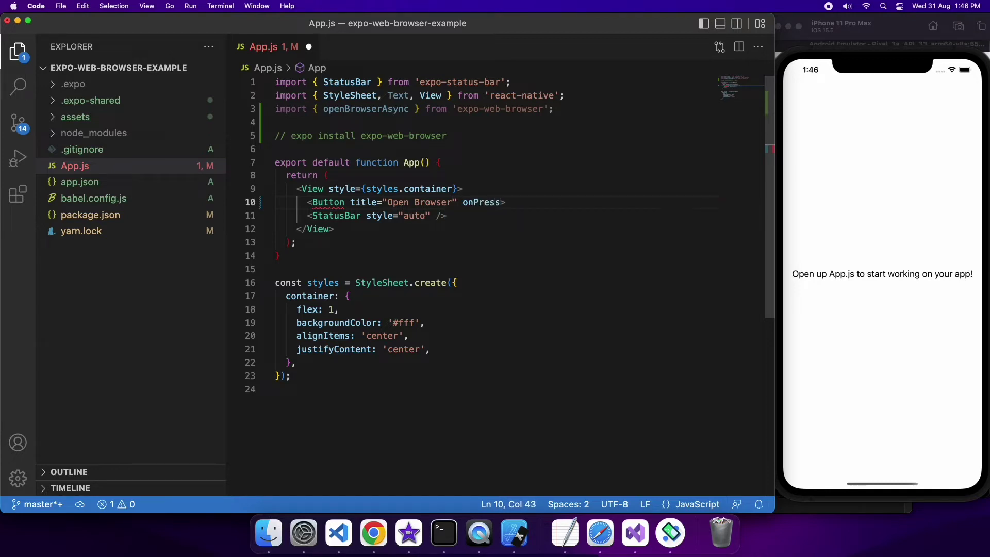
text(=)
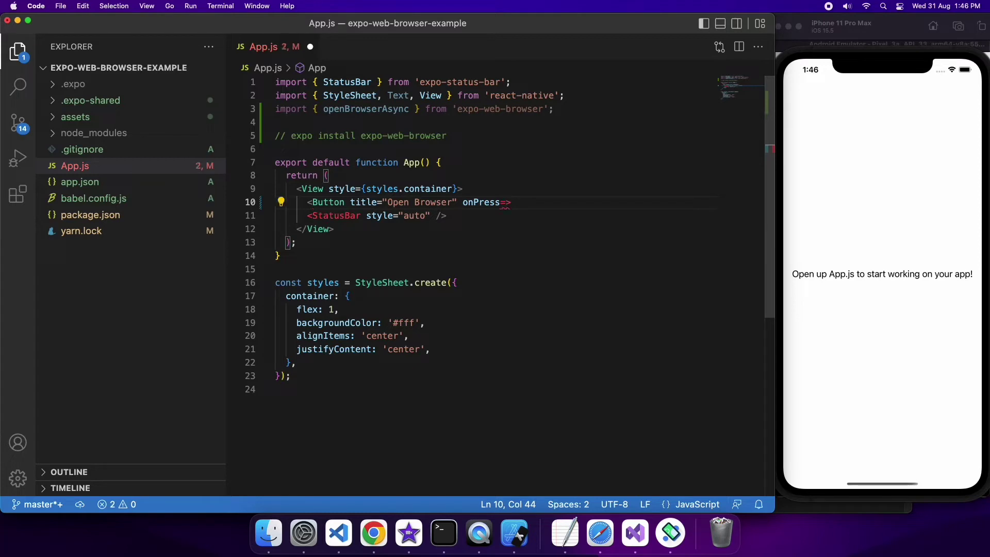
text({)
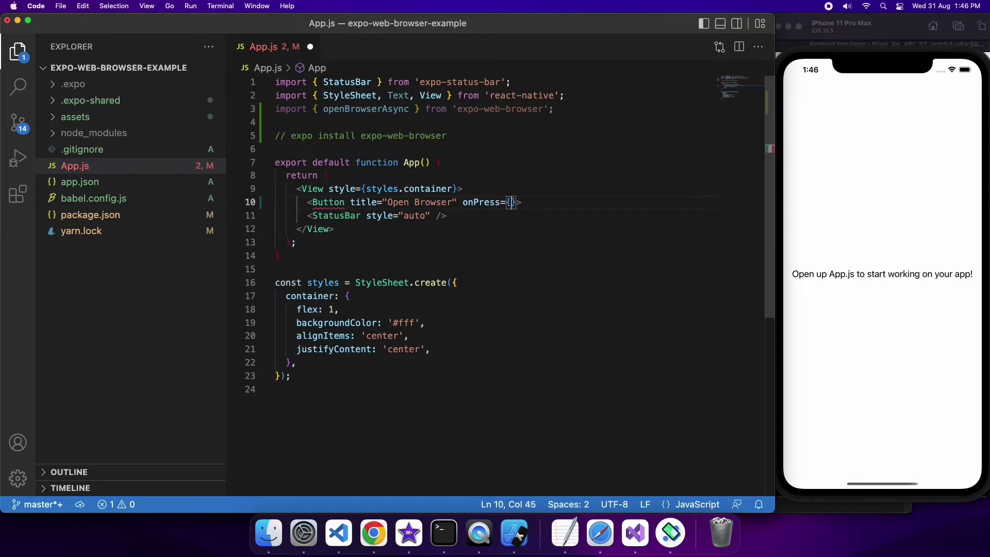
key(Right)
key(Right)
text(/)
key(Left)
key(Left)
key(Left)
text(() => )
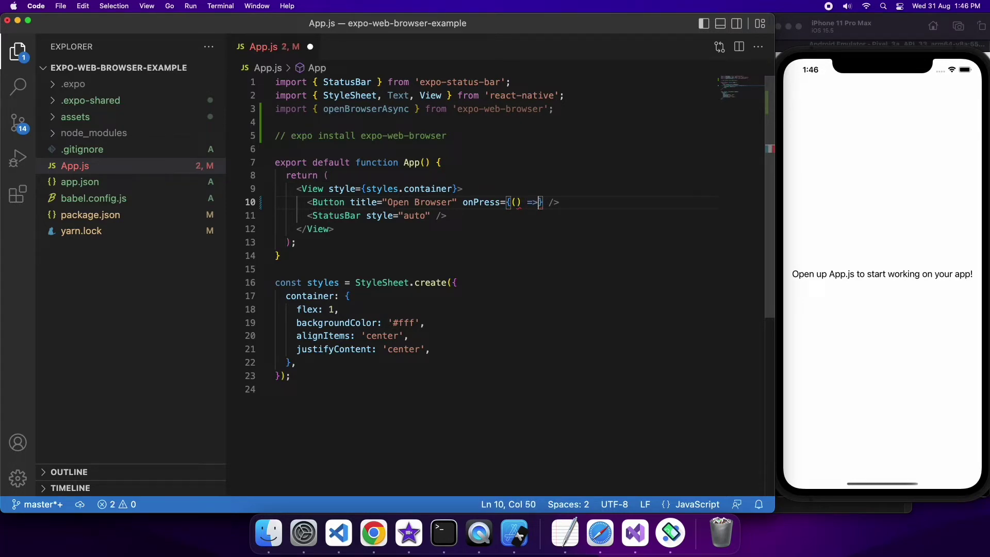
text(ope)
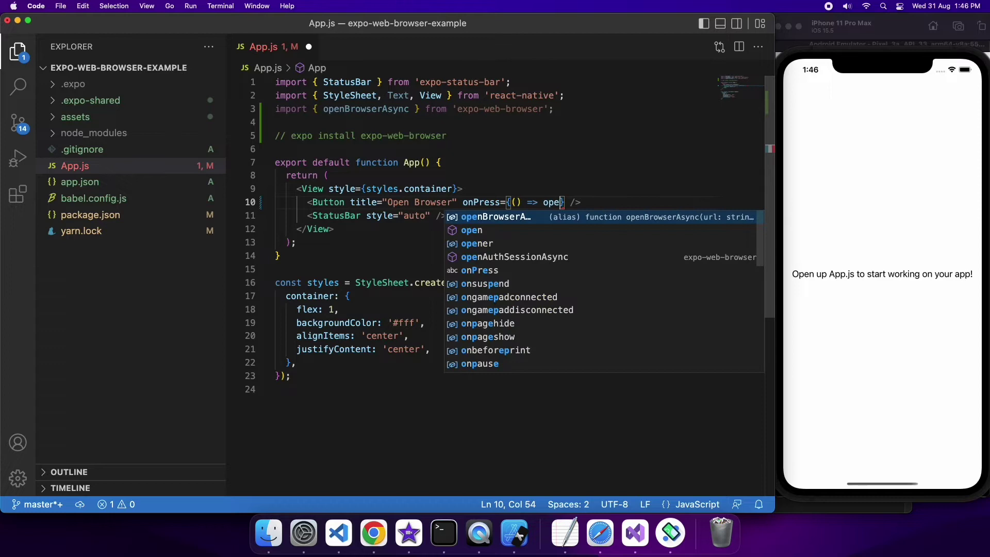
key(Return)
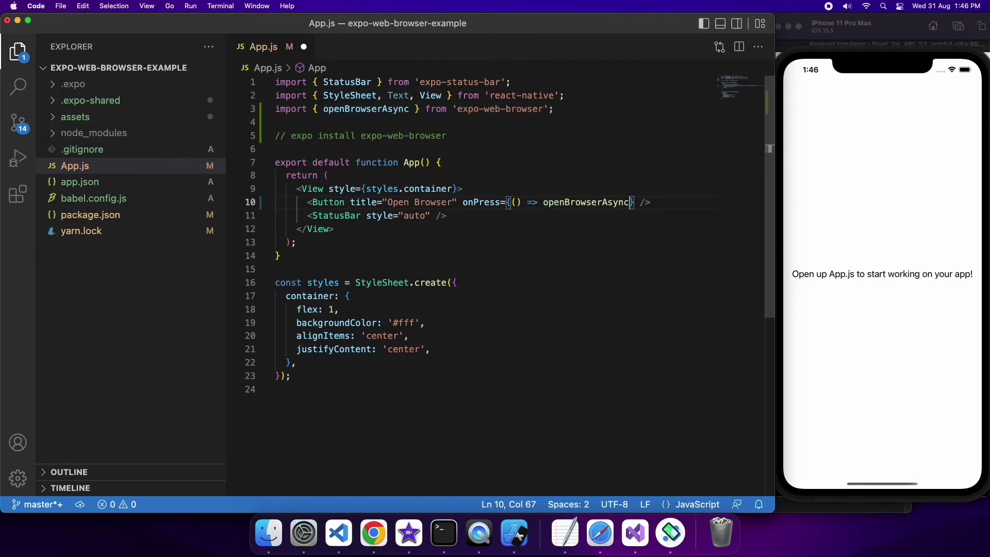
text(()
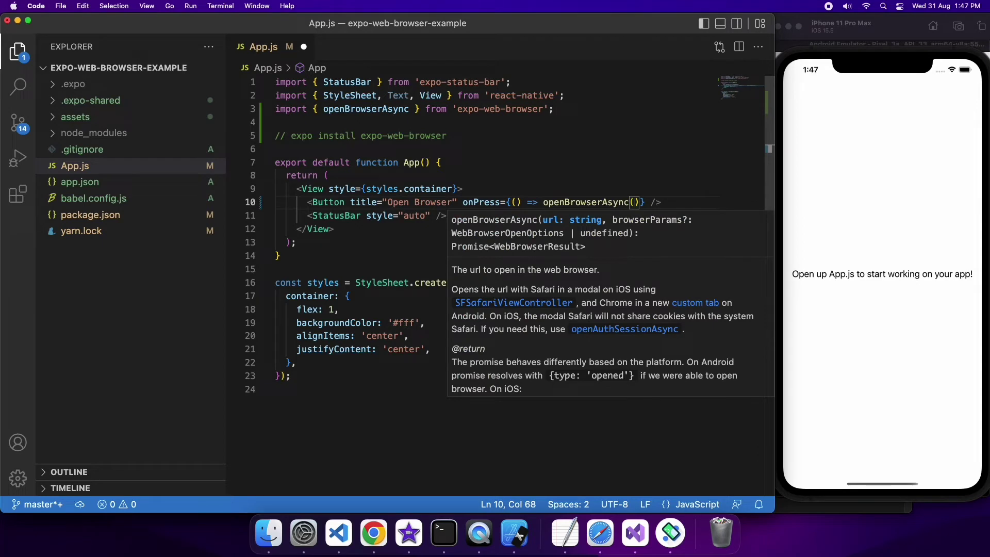
text("")
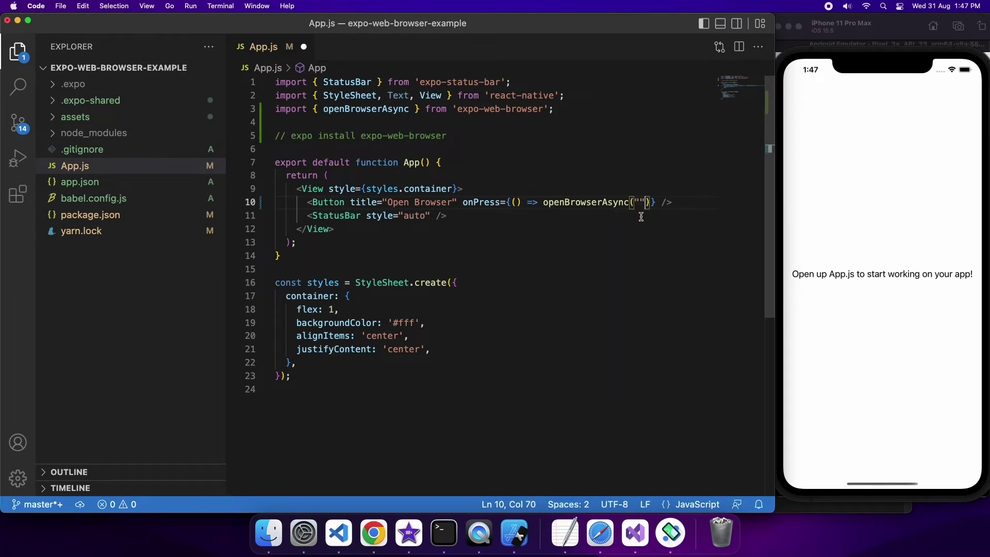
key(Left)
key(Left)
text(https://misscoding.tripwiretech.com/)
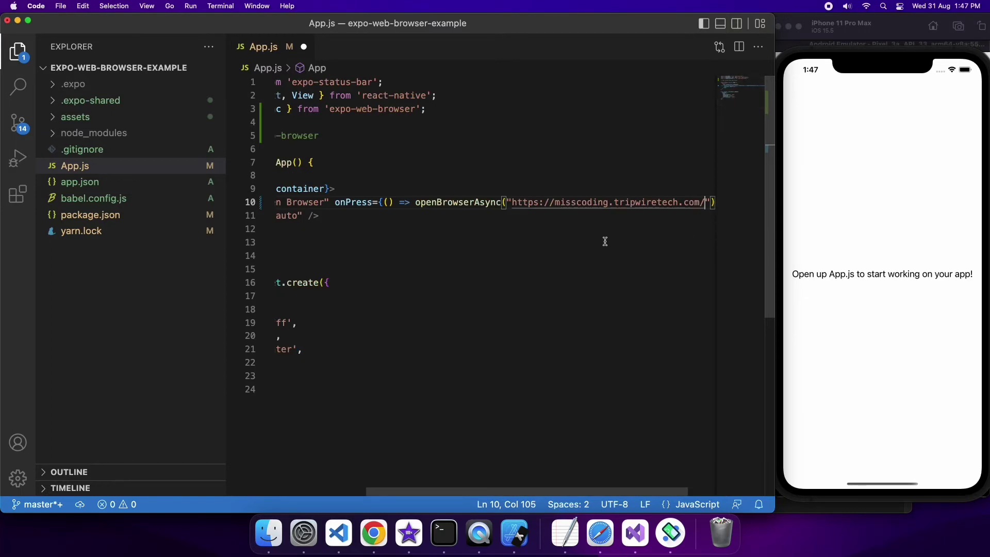
Step: Save the blog URL in openBrowserAsync, then import Button instead of Text and save
key(super+s)
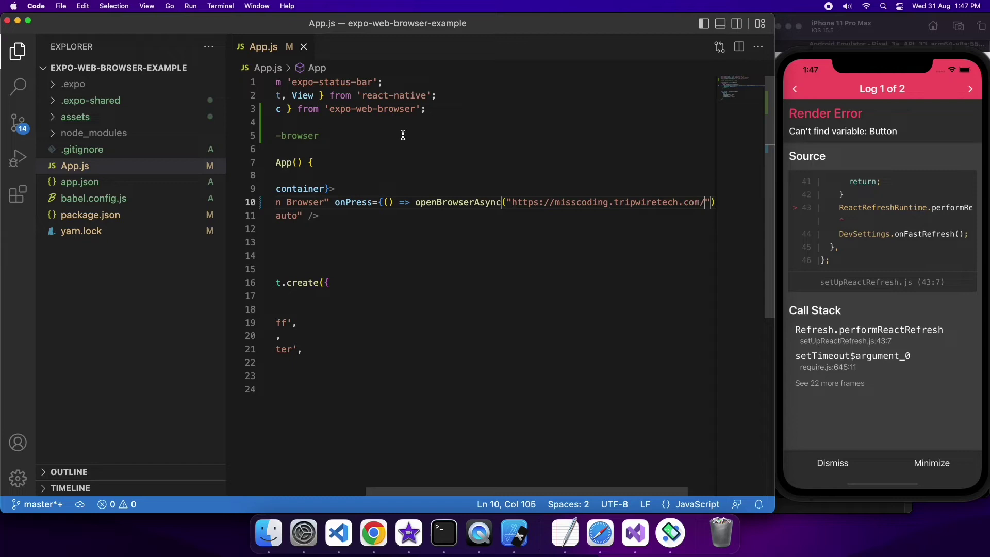
key(ctrl+shift+super+Right)
click(408, 95)
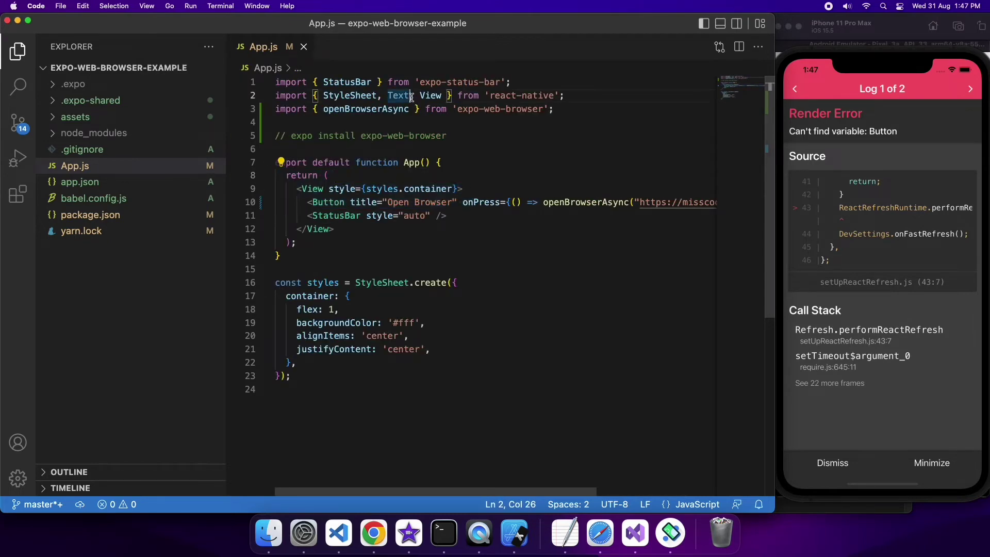
double_click(399, 95)
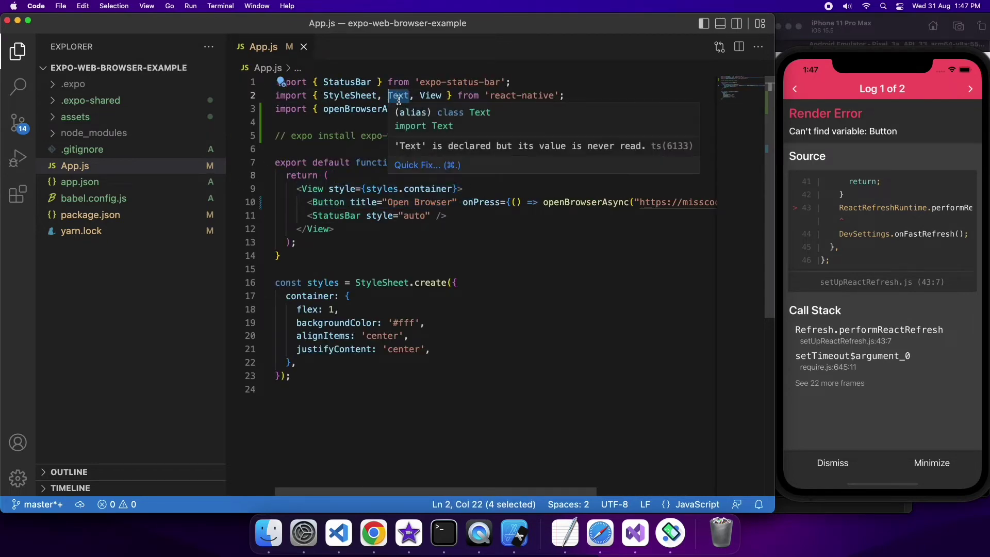
text(Button)
key(super+s)
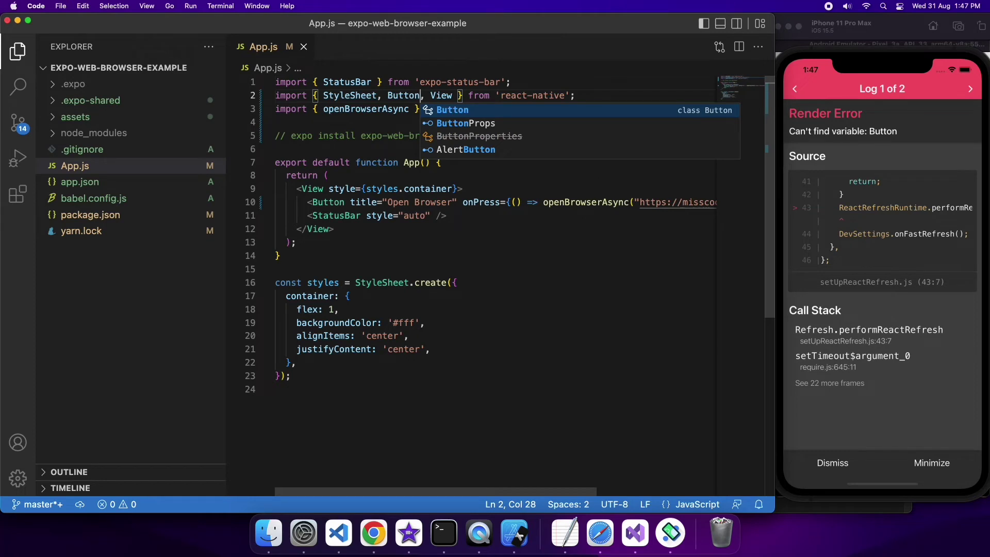
Step: Check the blog opens and closes on iOS, then launch the app on Android with 'a'
click(879, 274)
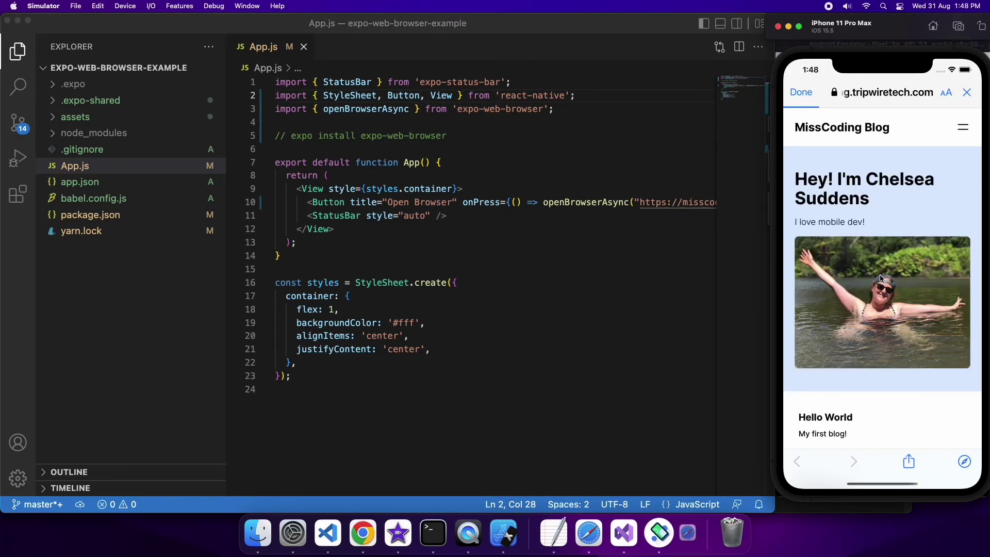
scroll(893, 315, down, 5)
scroll(903, 280, up, 5)
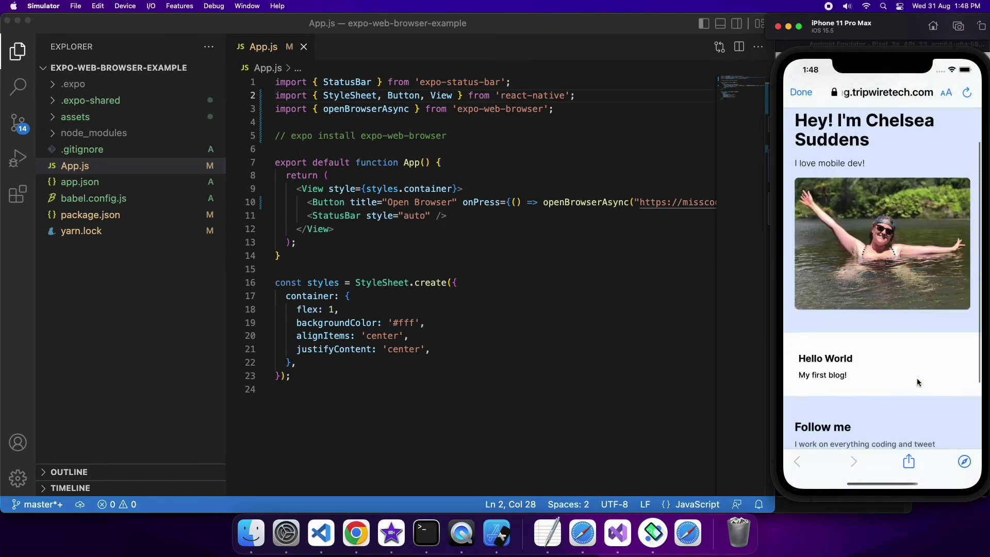
click(802, 94)
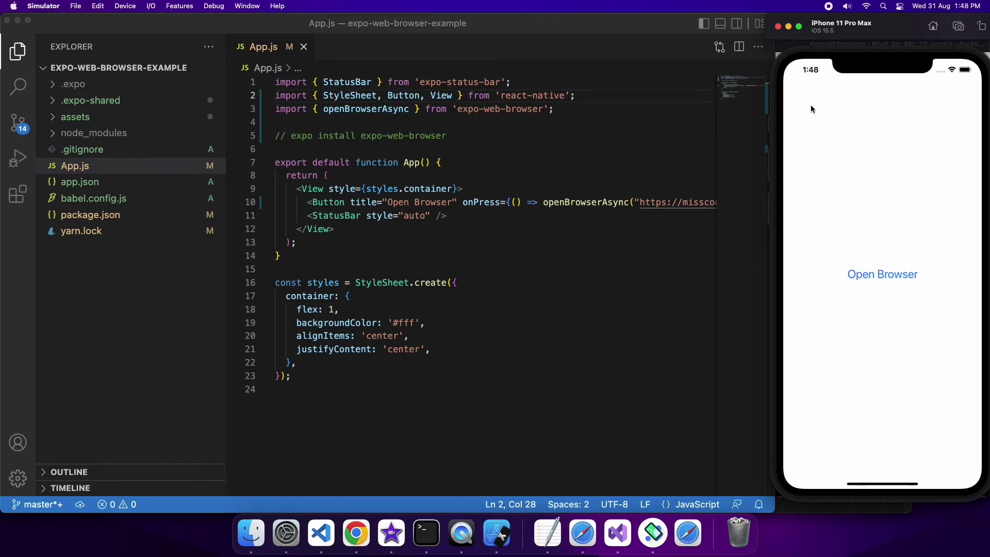
click(425, 534)
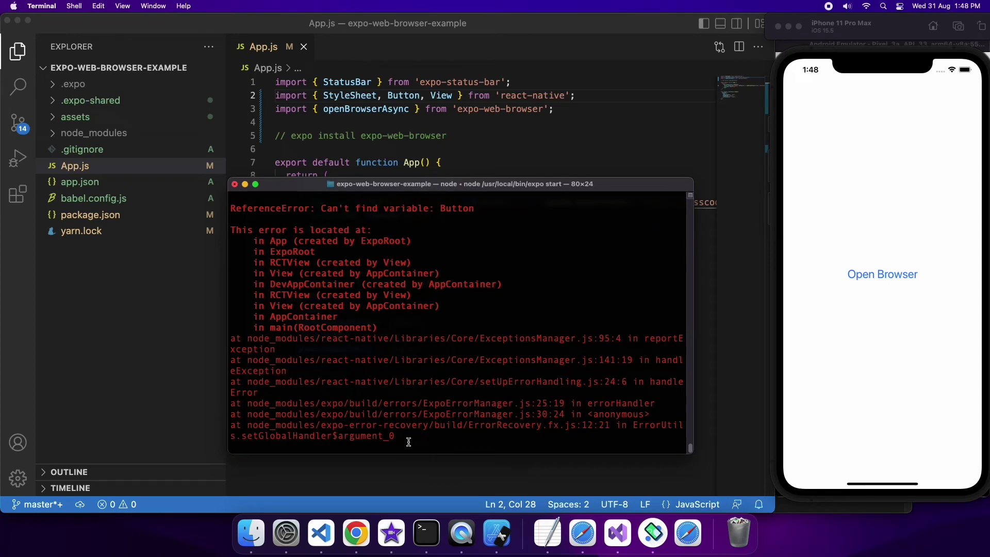
key(a)
click(622, 139)
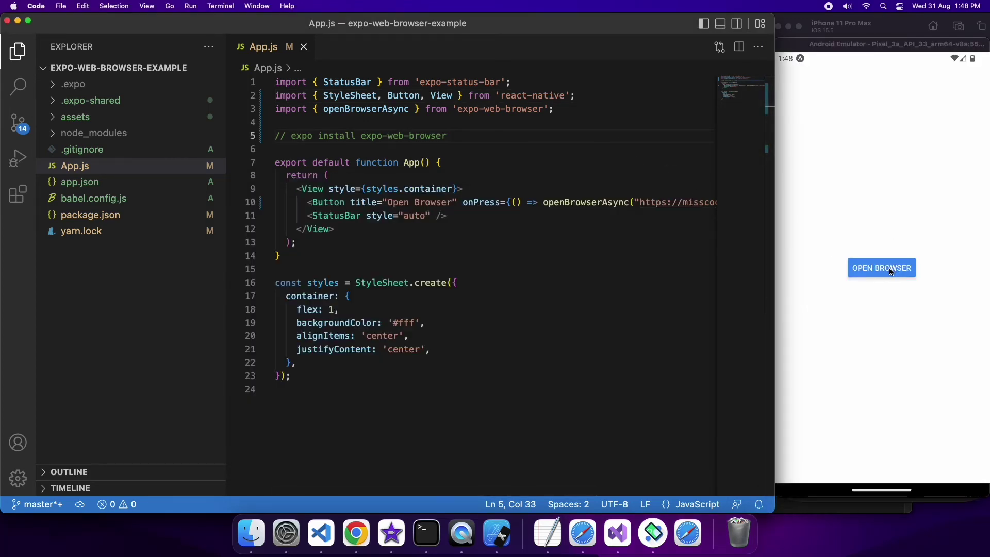
Step: On Android, open the MissCoding blog past Chrome's first-run prompts, then close the tab
click(890, 270)
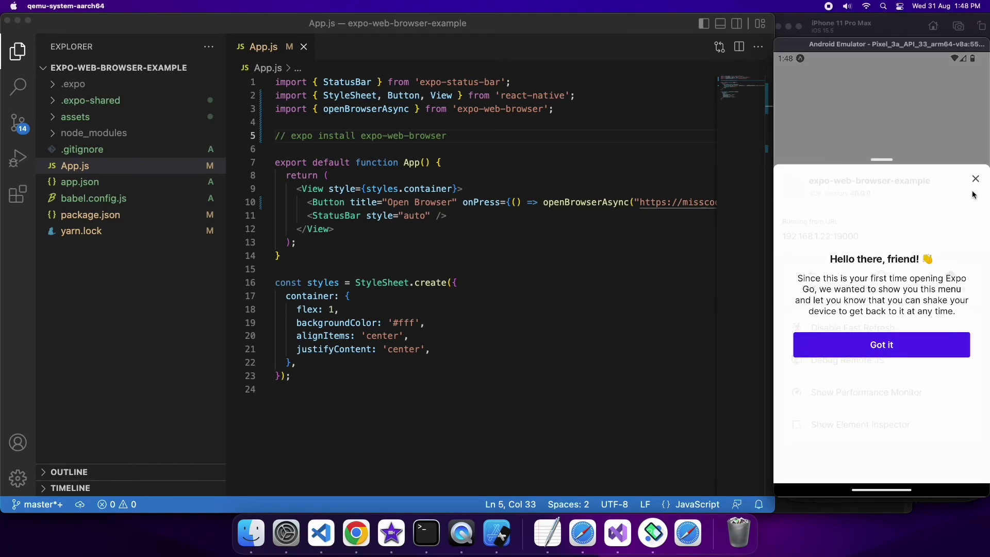
key(Escape)
click(893, 270)
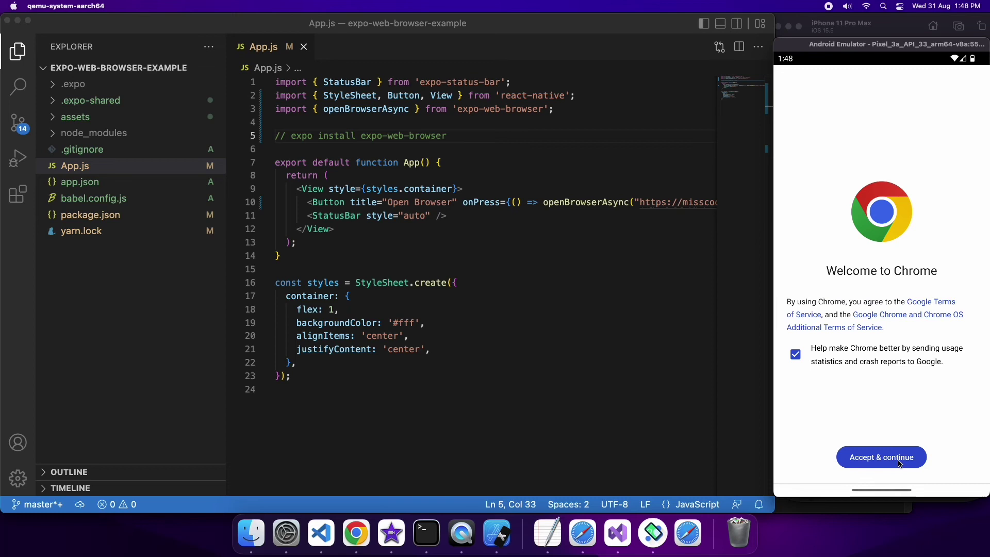
click(898, 458)
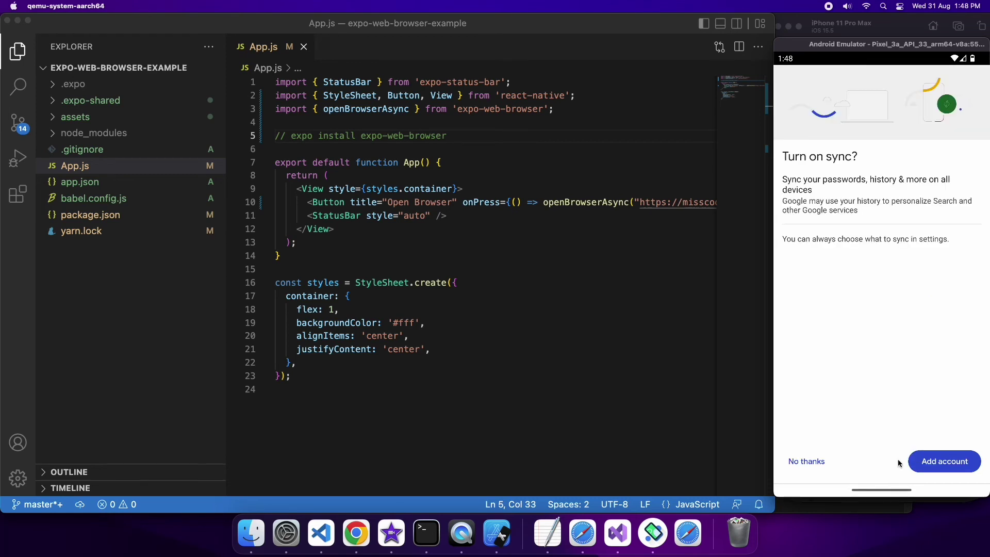
click(805, 461)
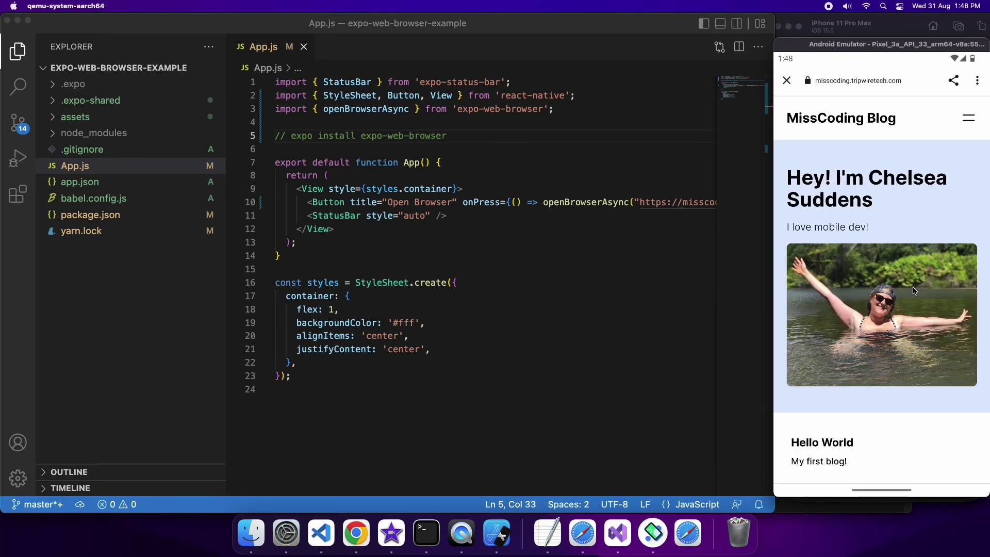
click(788, 80)
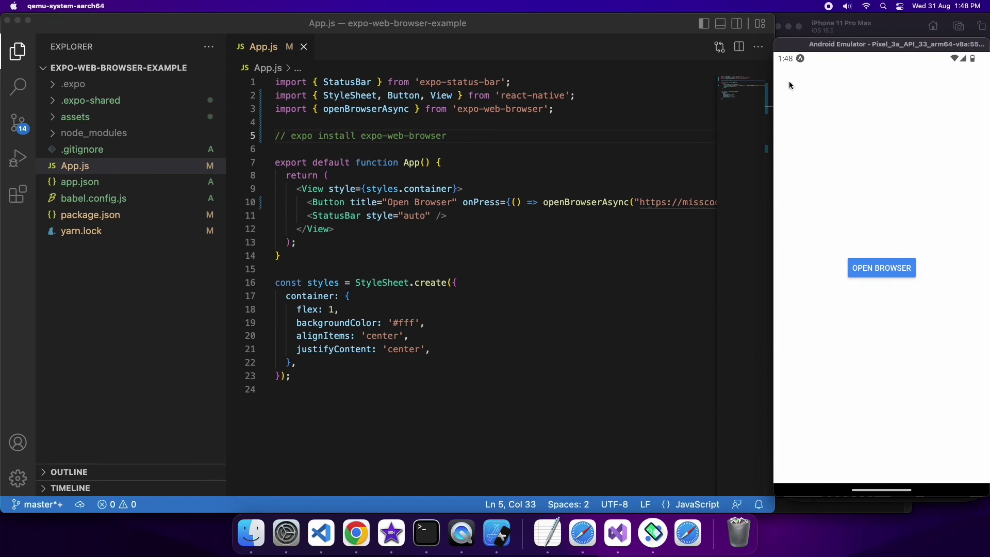